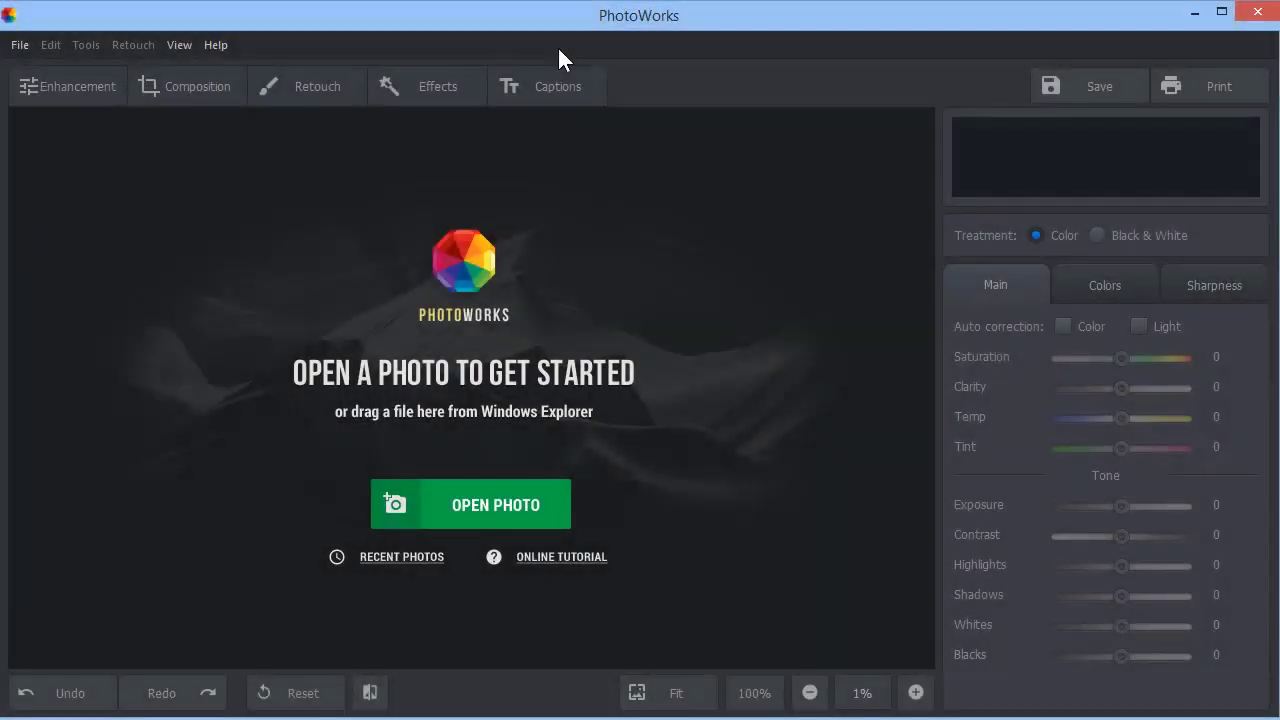
Step: Open the portrait photo 1_v2.jpg through the Open Image dialog
{"action": "left_click", "coordinate": [533, 520]}
{"action": "left_click", "coordinate": [483, 215]}
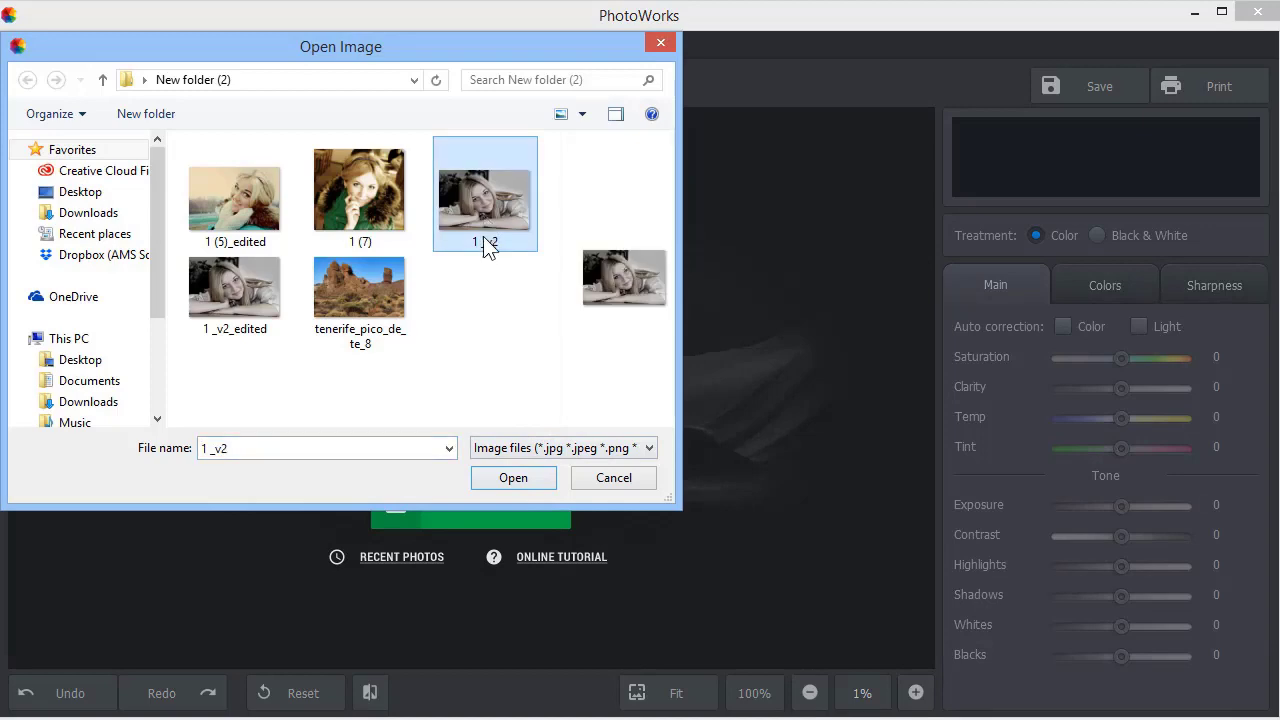
{"action": "left_click", "coordinate": [516, 478]}
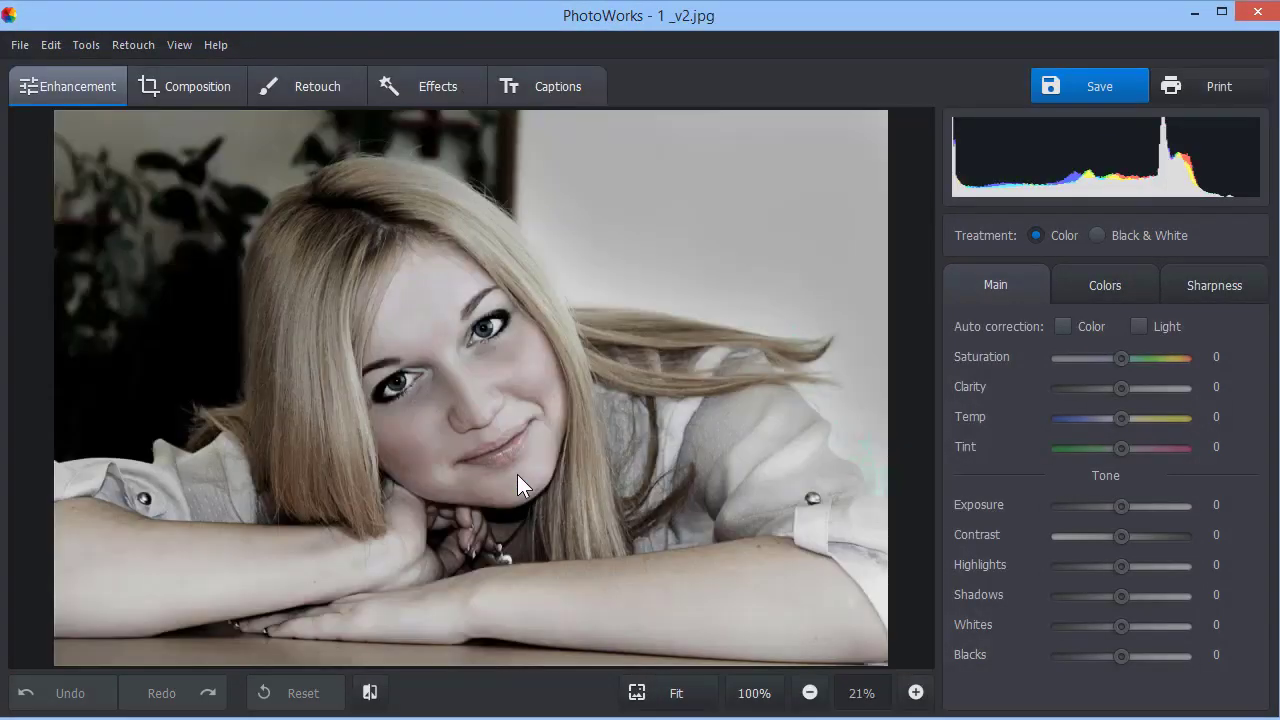
Step: Zoom in on the portrait and start the Retouch Adjustment Brush at size 57.4
{"action": "left_click", "coordinate": [356, 96]}
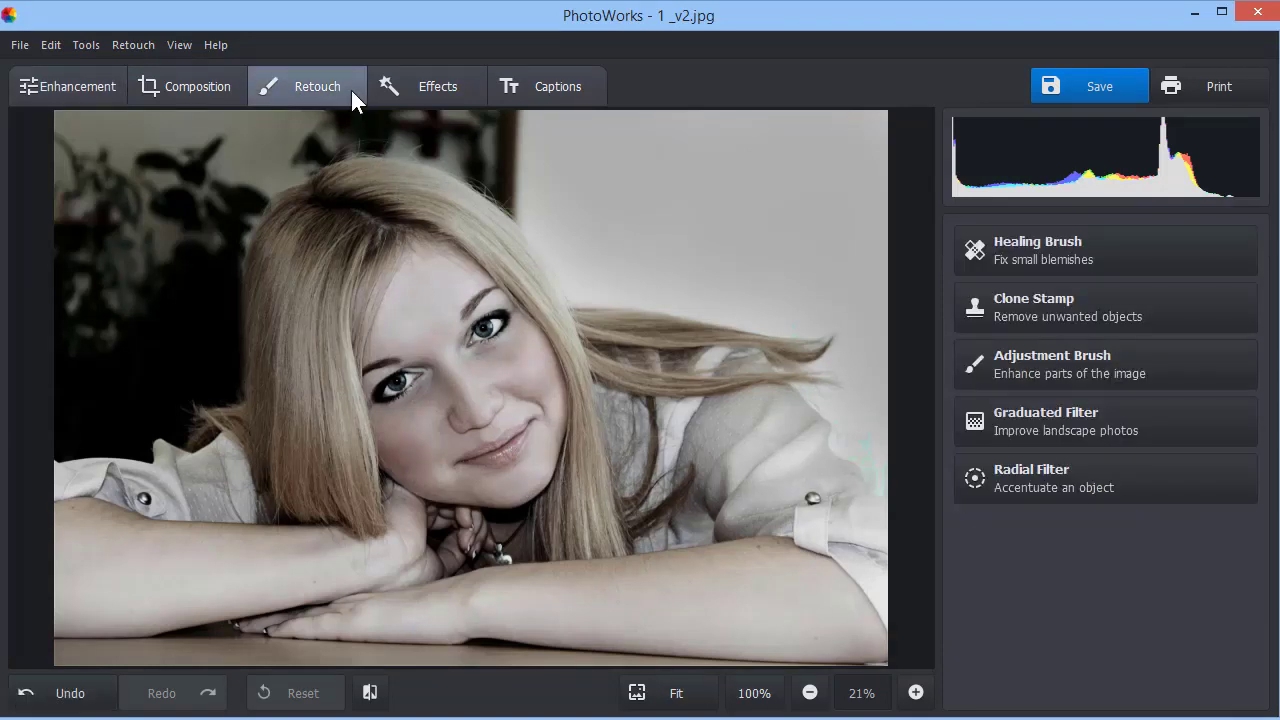
{"action": "left_click", "coordinate": [915, 692]}
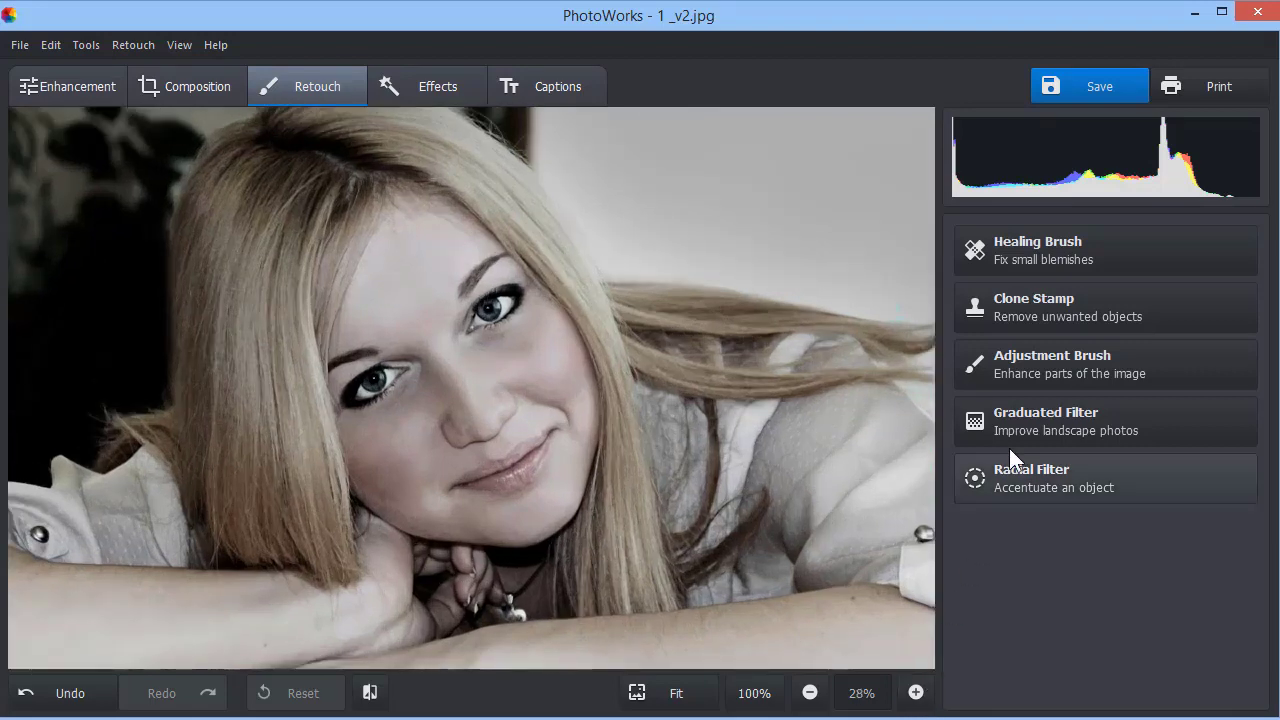
{"action": "left_click", "coordinate": [1037, 372]}
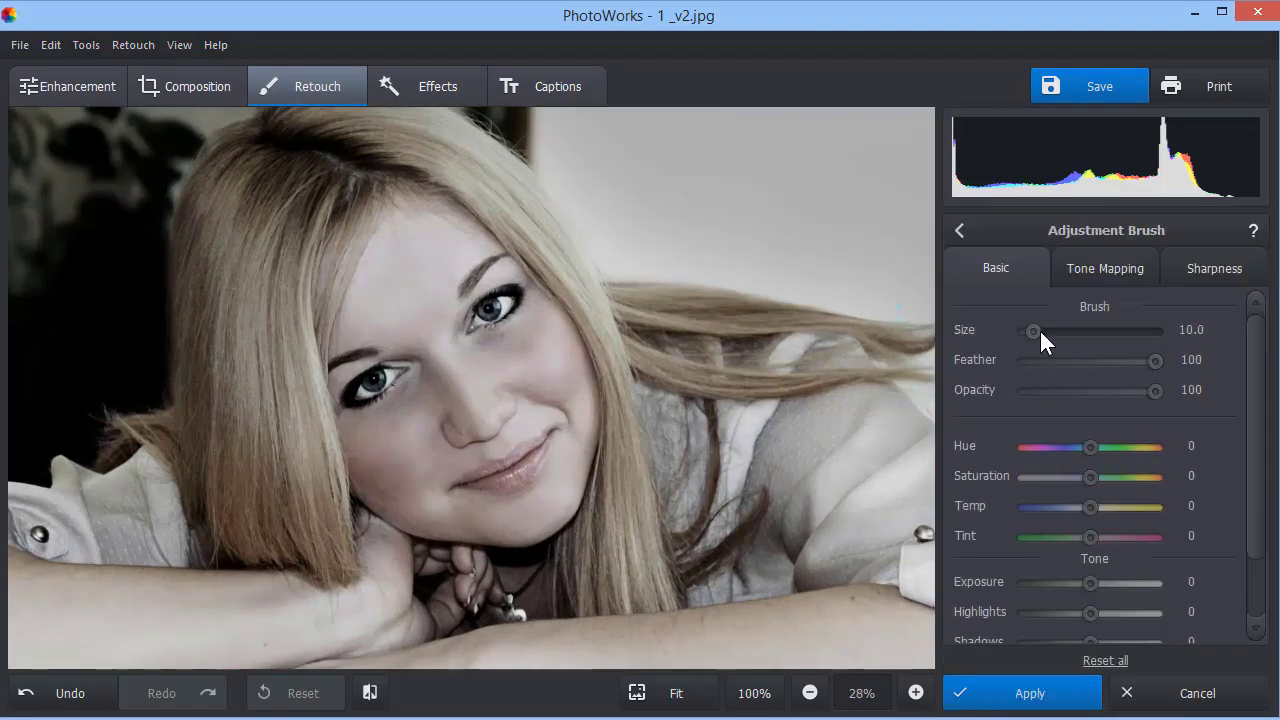
{"action": "left_click_drag", "start_coordinate": [1038, 332], "coordinate": [1079, 337]}
Step: Test a hard-edged feather 0 stroke and a soft feather 100 stroke on the dark background
{"action": "left_click_drag", "start_coordinate": [1154, 362], "coordinate": [1022, 360]}
{"action": "left_click_drag", "start_coordinate": [114, 270], "coordinate": [48, 400]}
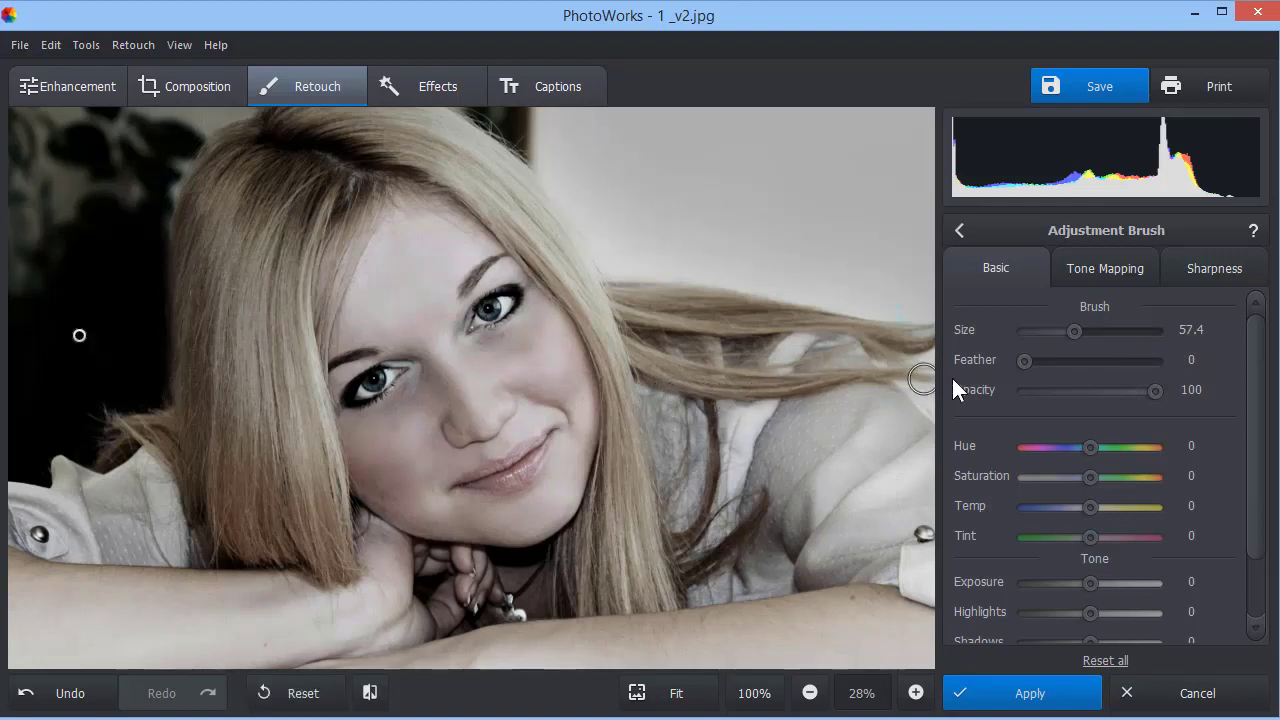
{"action": "double_click", "coordinate": [1034, 362]}
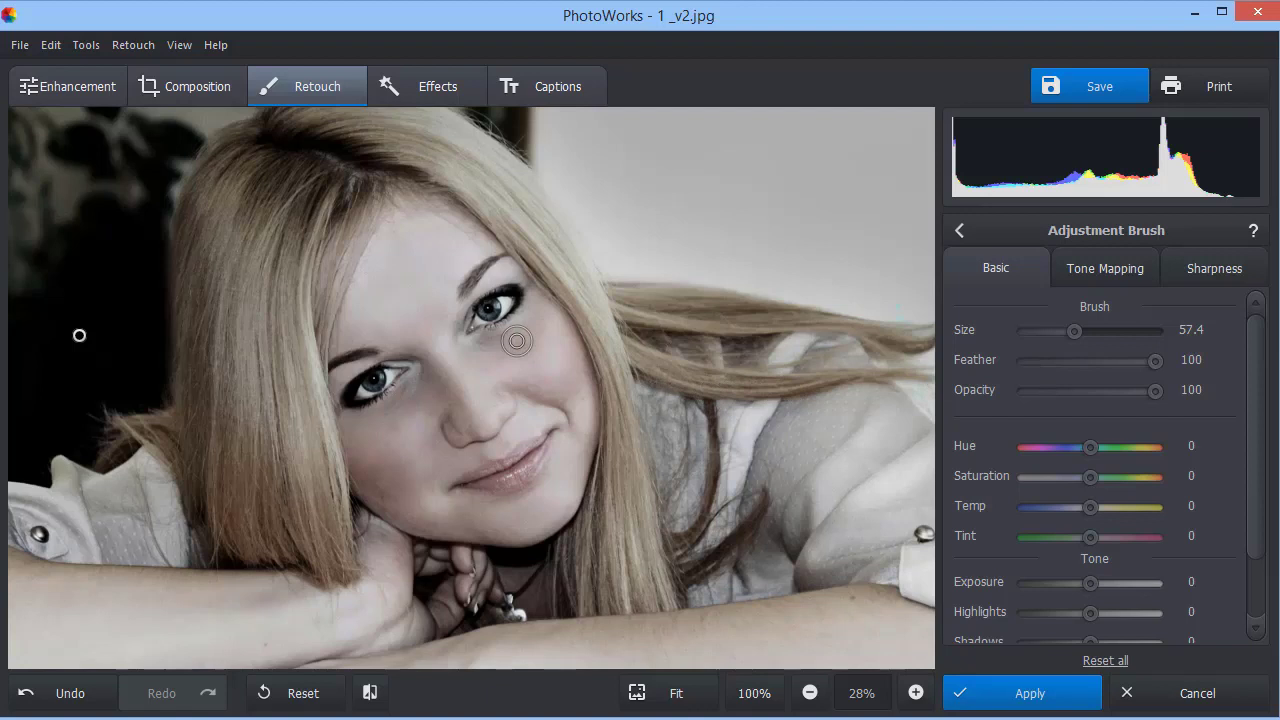
{"action": "left_click_drag", "start_coordinate": [146, 313], "coordinate": [50, 425]}
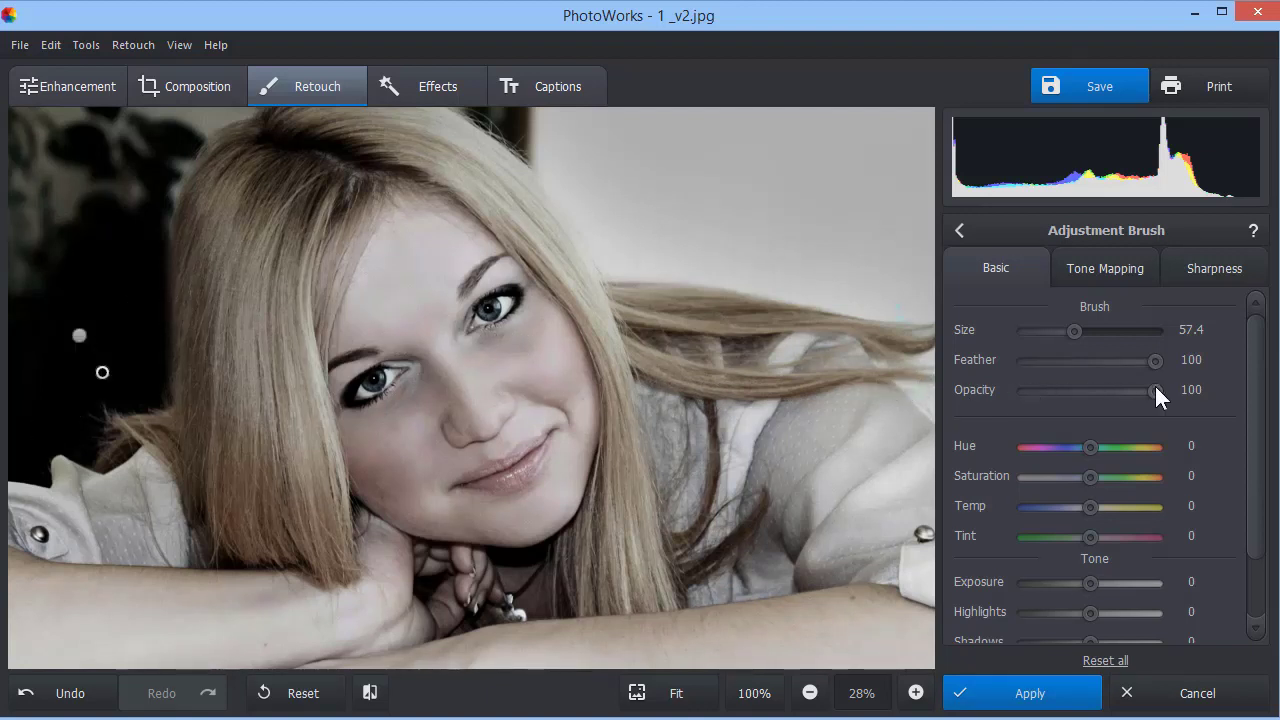
Step: Test a faint 20-opacity stroke, then a full 100-opacity stroke on the background
{"action": "left_click_drag", "start_coordinate": [1155, 390], "coordinate": [1050, 390]}
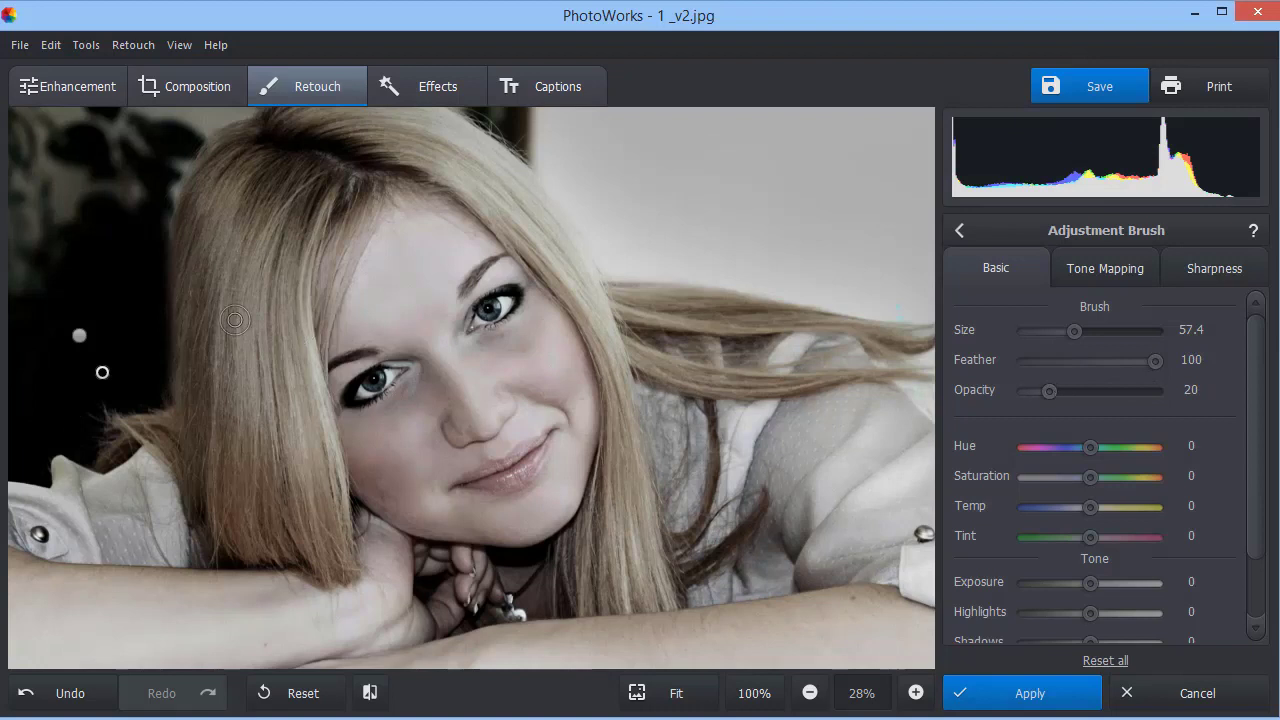
{"action": "left_click", "coordinate": [135, 238]}
{"action": "mouse_move", "coordinate": [135, 238]}
{"action": "left_mouse_down"}
{"action": "mouse_move", "coordinate": [100, 337]}
{"action": "mouse_move", "coordinate": [115, 372]}
{"action": "left_mouse_up"}
{"action": "double_click", "coordinate": [1048, 389]}
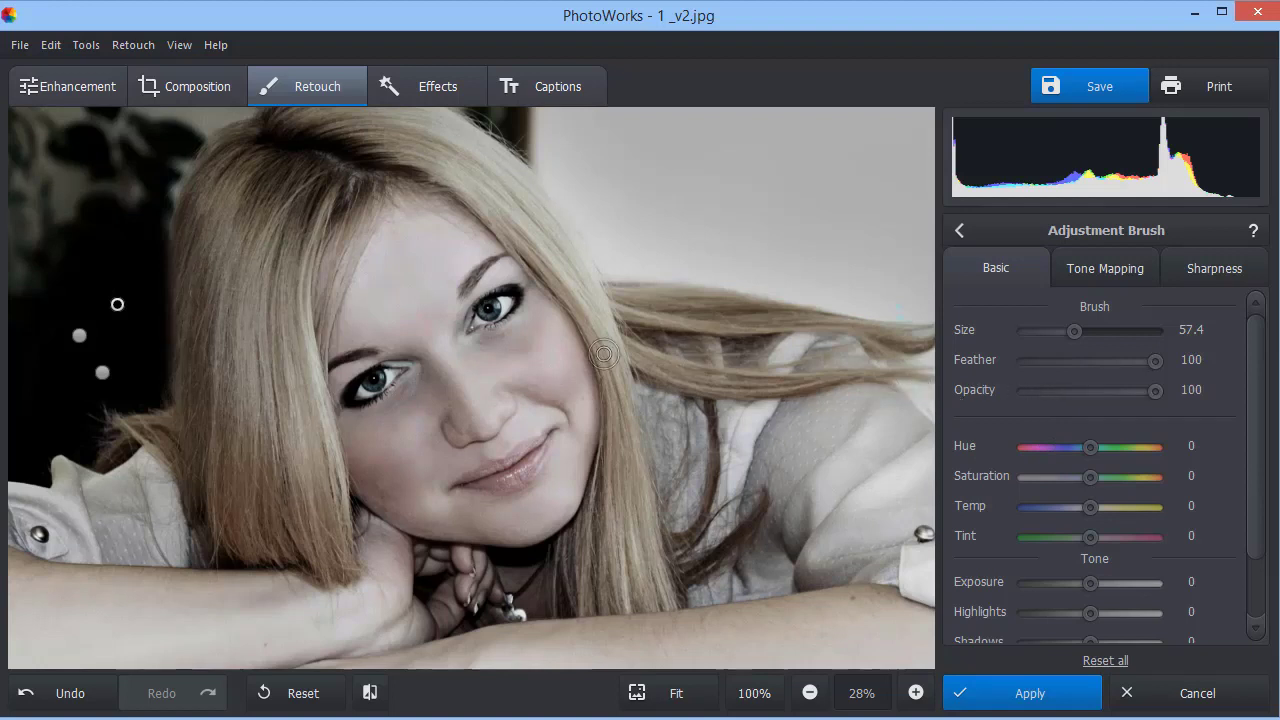
{"action": "left_click_drag", "start_coordinate": [114, 236], "coordinate": [38, 378]}
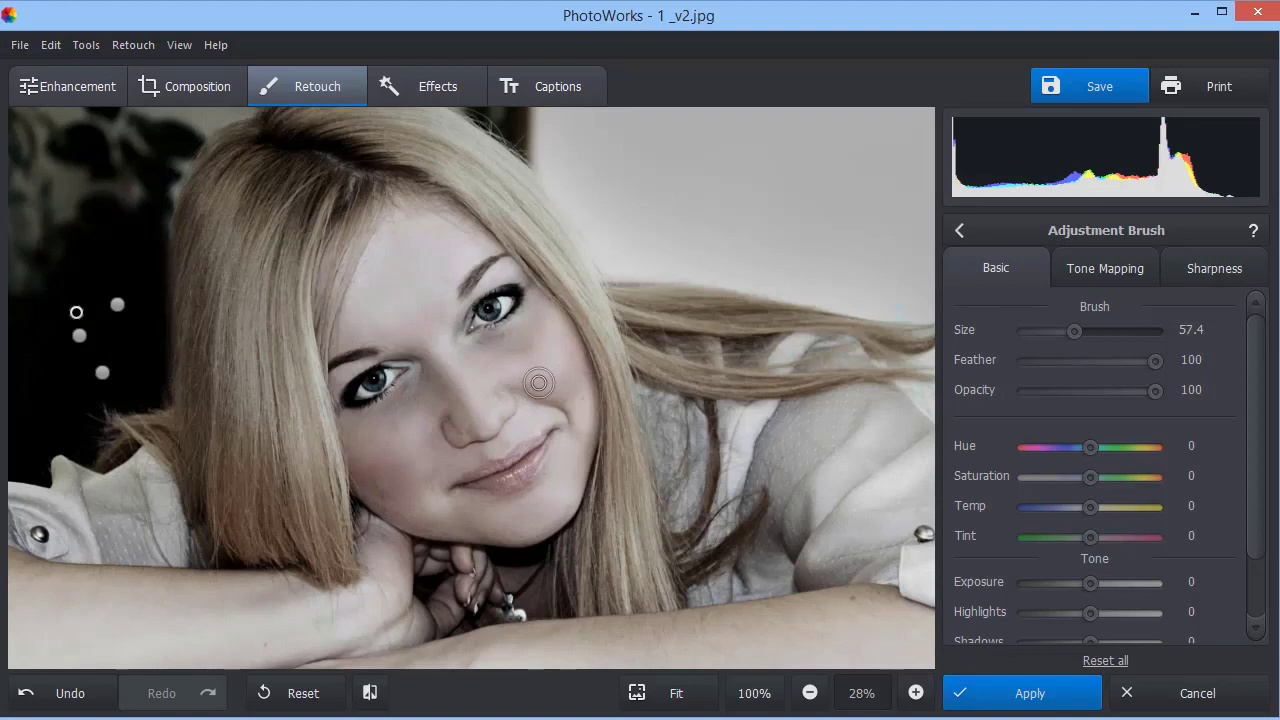
Step: Shrink the brush and paint both irises green with Hue -66 and Tint -33
{"action": "left_click_drag", "start_coordinate": [1072, 333], "coordinate": [1047, 331]}
{"action": "left_click_drag", "start_coordinate": [479, 312], "coordinate": [500, 318]}
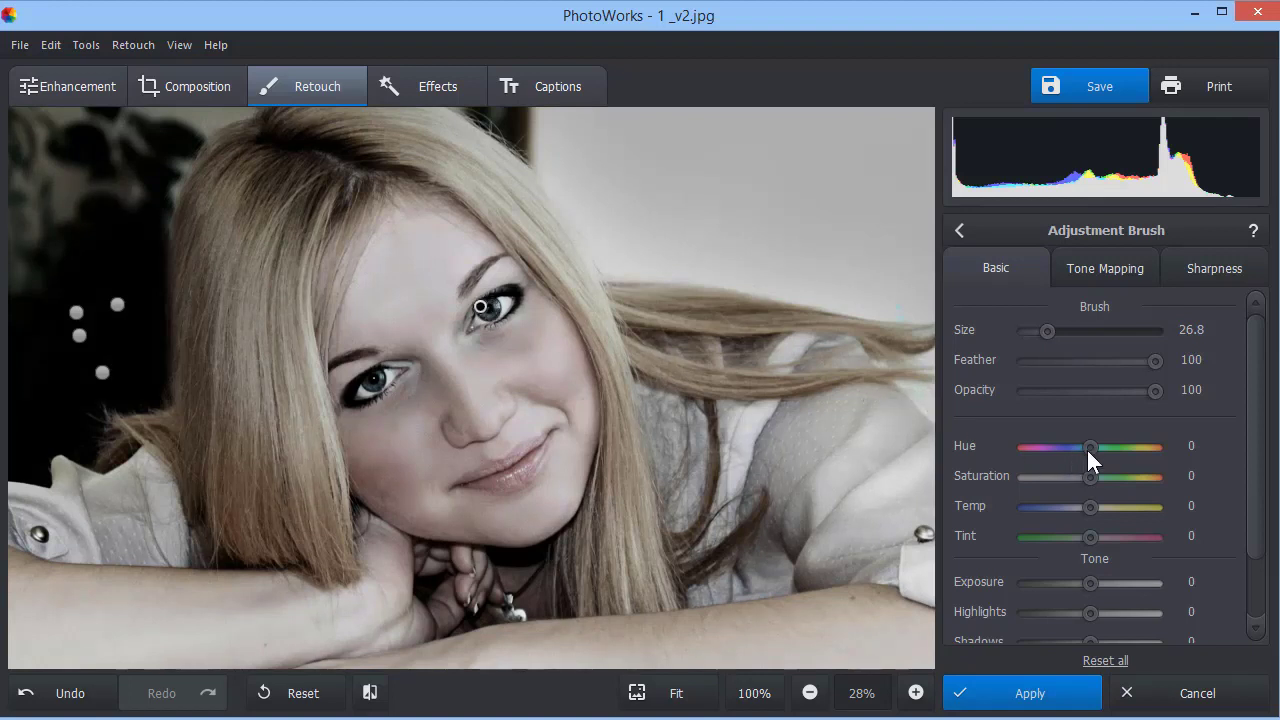
{"action": "left_click_drag", "start_coordinate": [1096, 447], "coordinate": [1125, 478]}
{"action": "left_click_drag", "start_coordinate": [1090, 536], "coordinate": [1069, 536]}
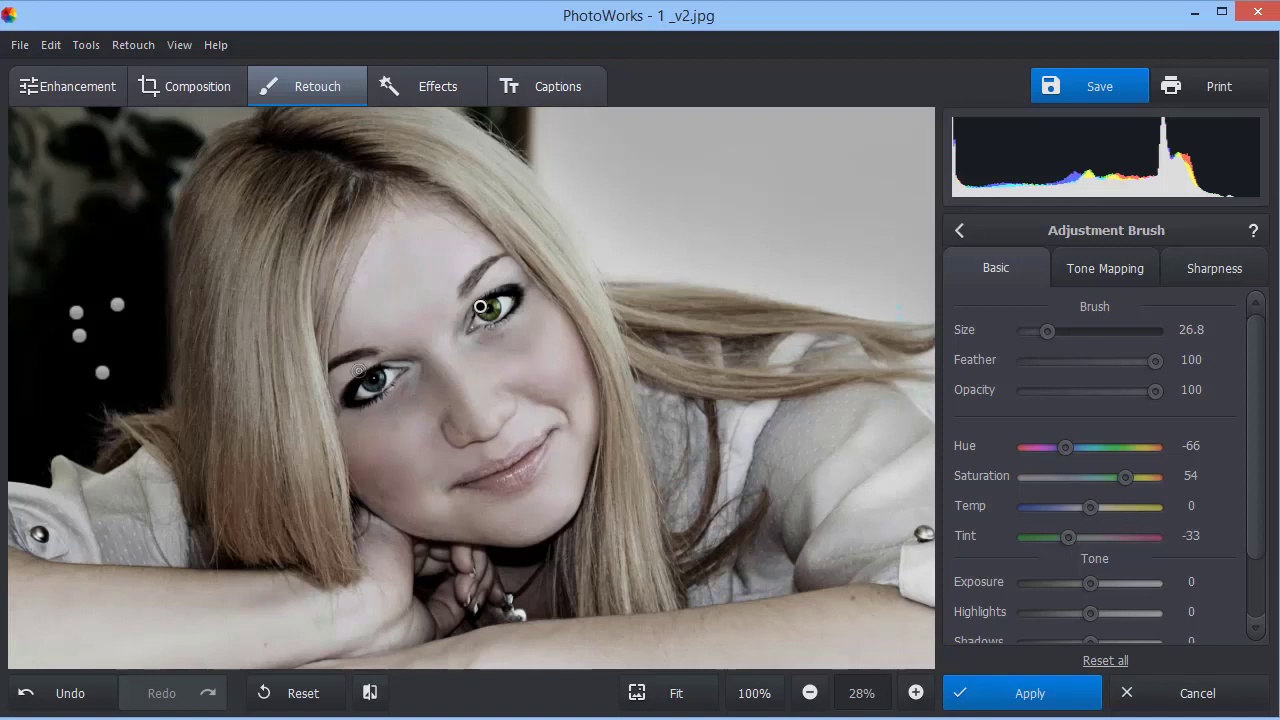
{"action": "left_click_drag", "start_coordinate": [376, 379], "coordinate": [379, 384]}
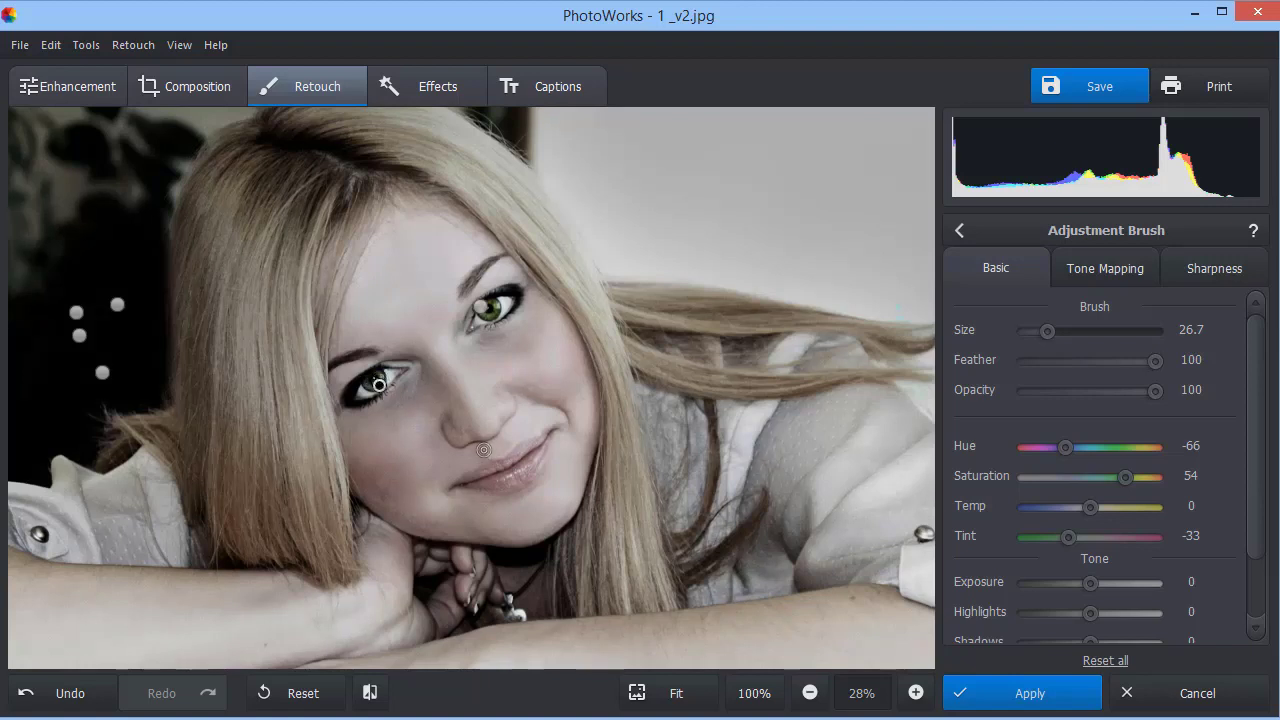
Step: Paint the lips and set Hue -19, Saturation 71, Temp 32, Tint 22
{"action": "mouse_move", "coordinate": [476, 489]}
{"action": "left_mouse_down"}
{"action": "mouse_move", "coordinate": [526, 471]}
{"action": "mouse_move", "coordinate": [490, 477]}
{"action": "mouse_move", "coordinate": [548, 437]}
{"action": "mouse_move", "coordinate": [524, 482]}
{"action": "mouse_move", "coordinate": [463, 482]}
{"action": "mouse_move", "coordinate": [496, 476]}
{"action": "left_mouse_up"}
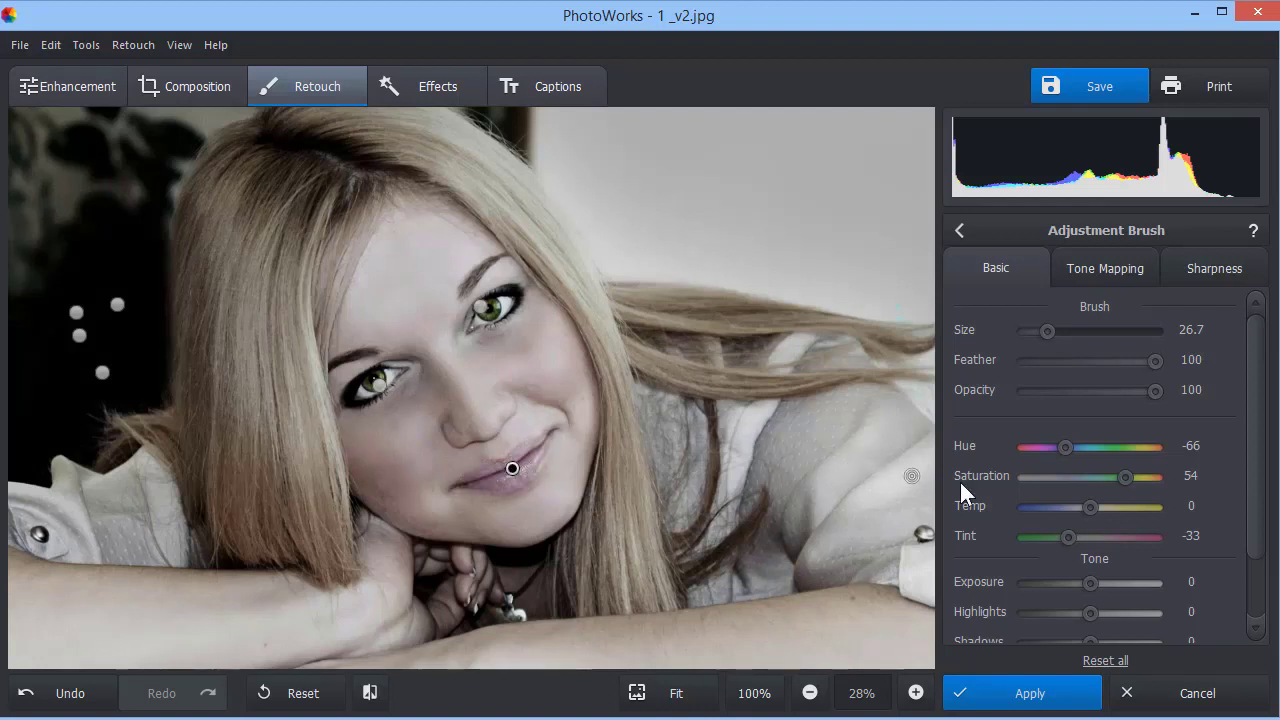
{"action": "mouse_move", "coordinate": [1067, 446]}
{"action": "left_mouse_down"}
{"action": "mouse_move", "coordinate": [1103, 446]}
{"action": "mouse_move", "coordinate": [1086, 446]}
{"action": "left_mouse_up"}
{"action": "left_click_drag", "start_coordinate": [1066, 532], "coordinate": [1104, 536]}
{"action": "left_click_drag", "start_coordinate": [1125, 470], "coordinate": [1113, 503]}
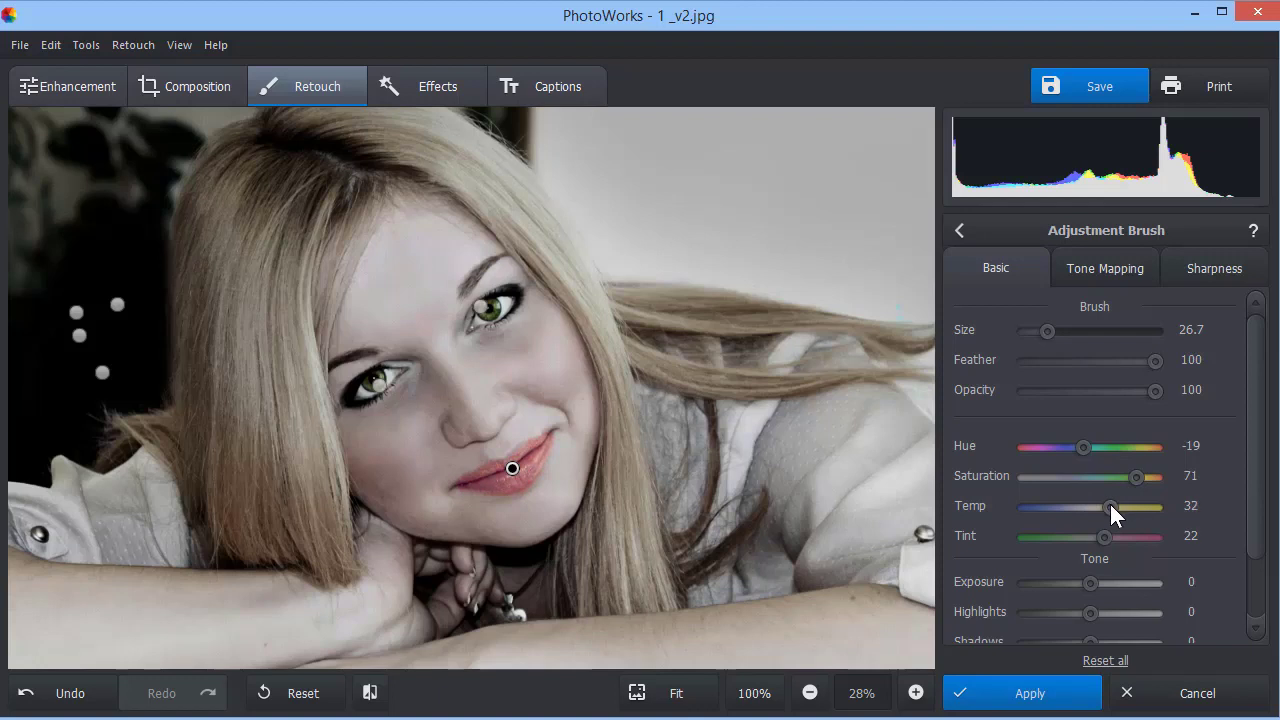
Step: Apply the eye and lip edits and toggle before/after to compare with the original portrait
{"action": "left_click", "coordinate": [1012, 694]}
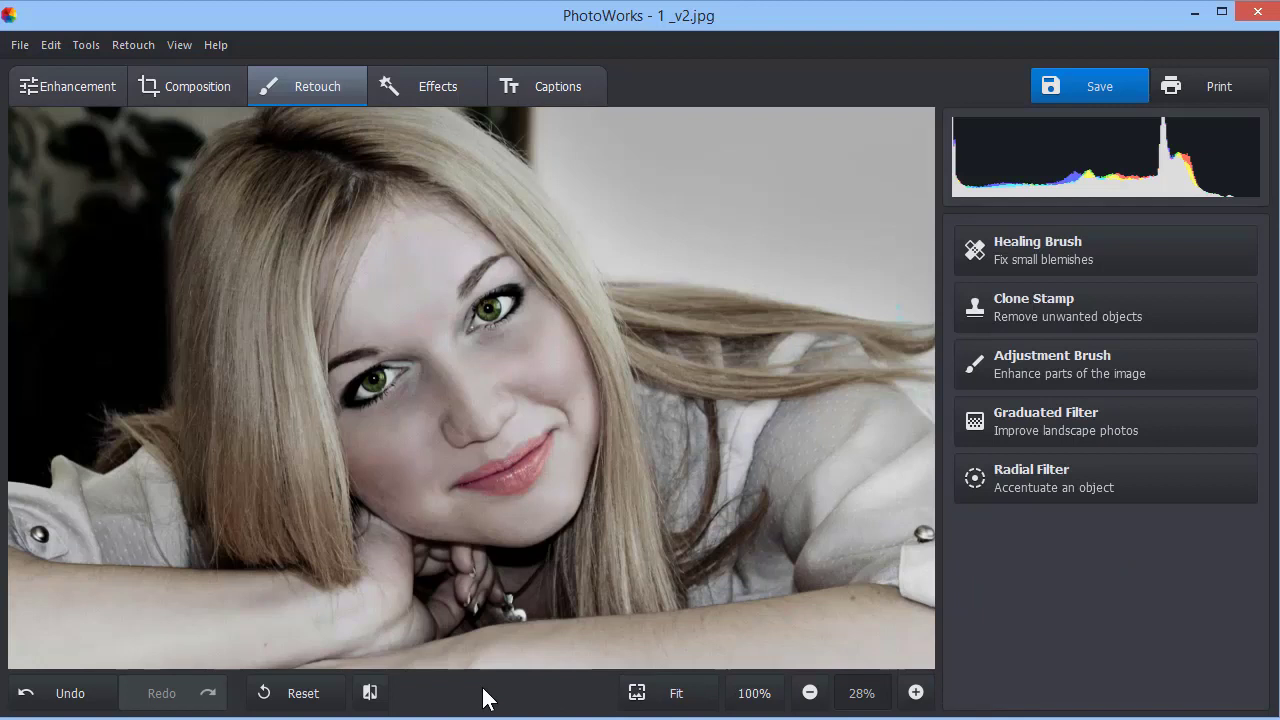
{"action": "left_click", "coordinate": [378, 697]}
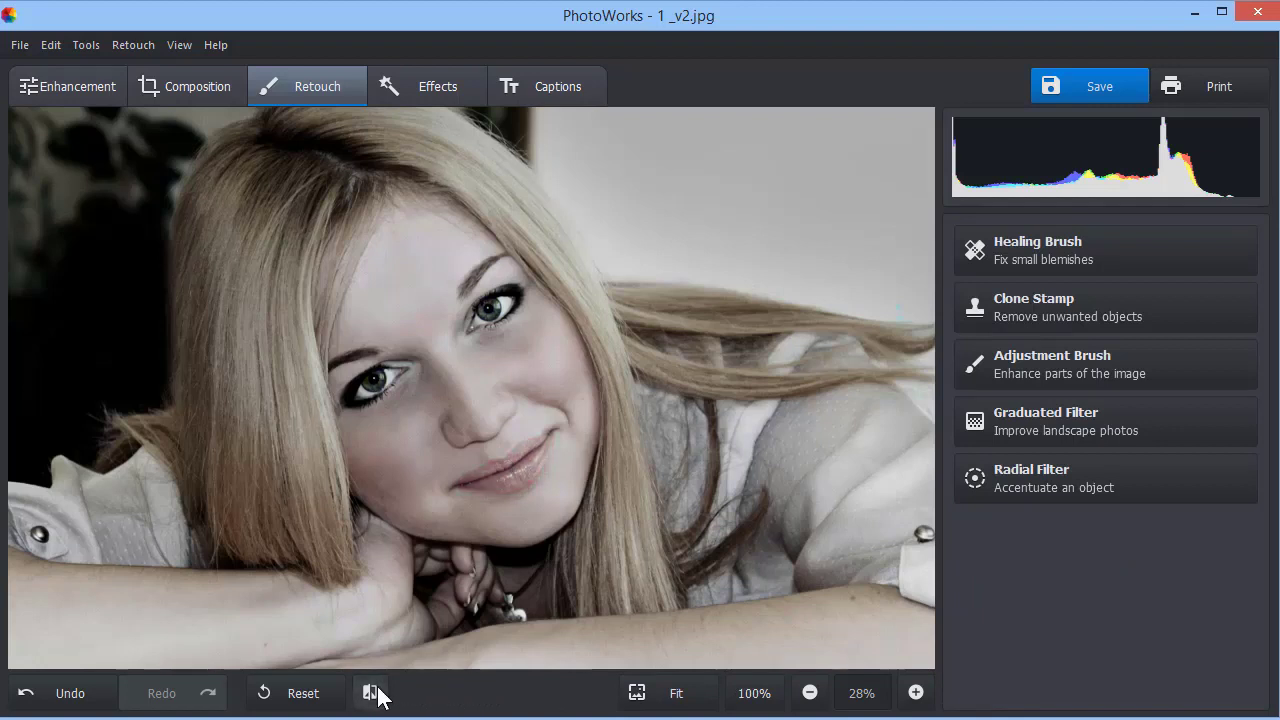
{"action": "left_click", "coordinate": [378, 697]}
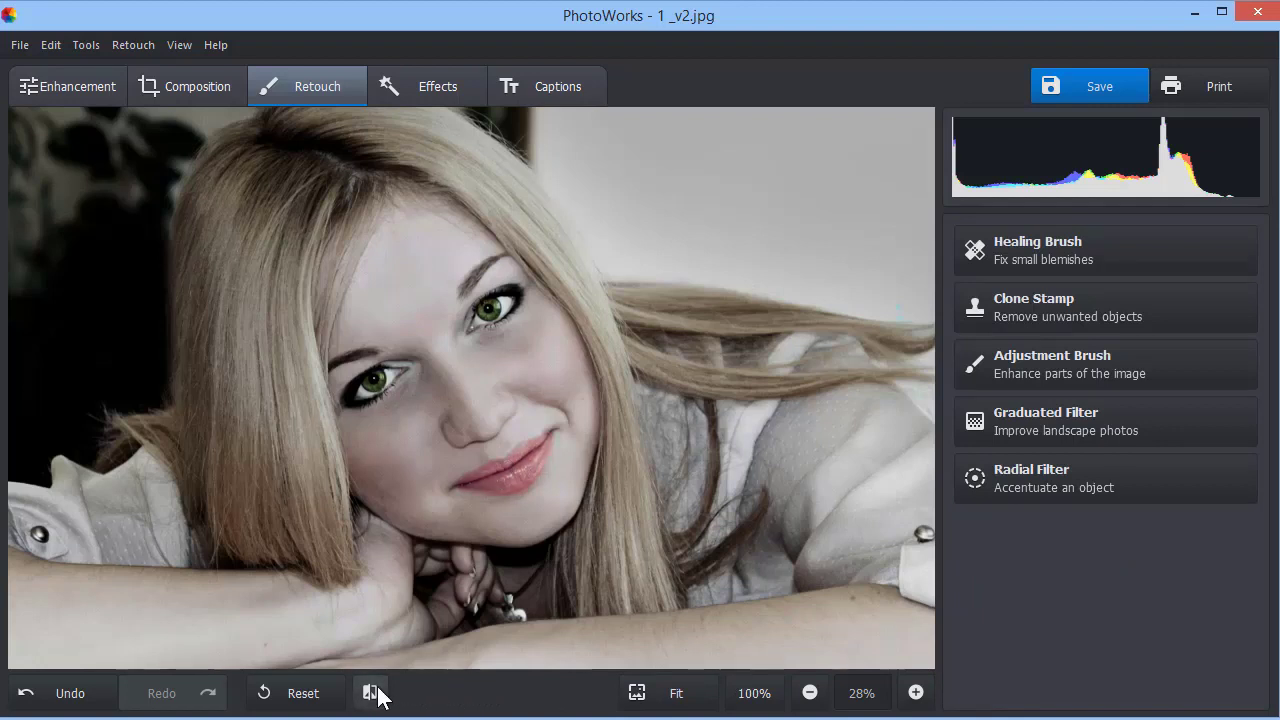
{"action": "left_click", "coordinate": [378, 697]}
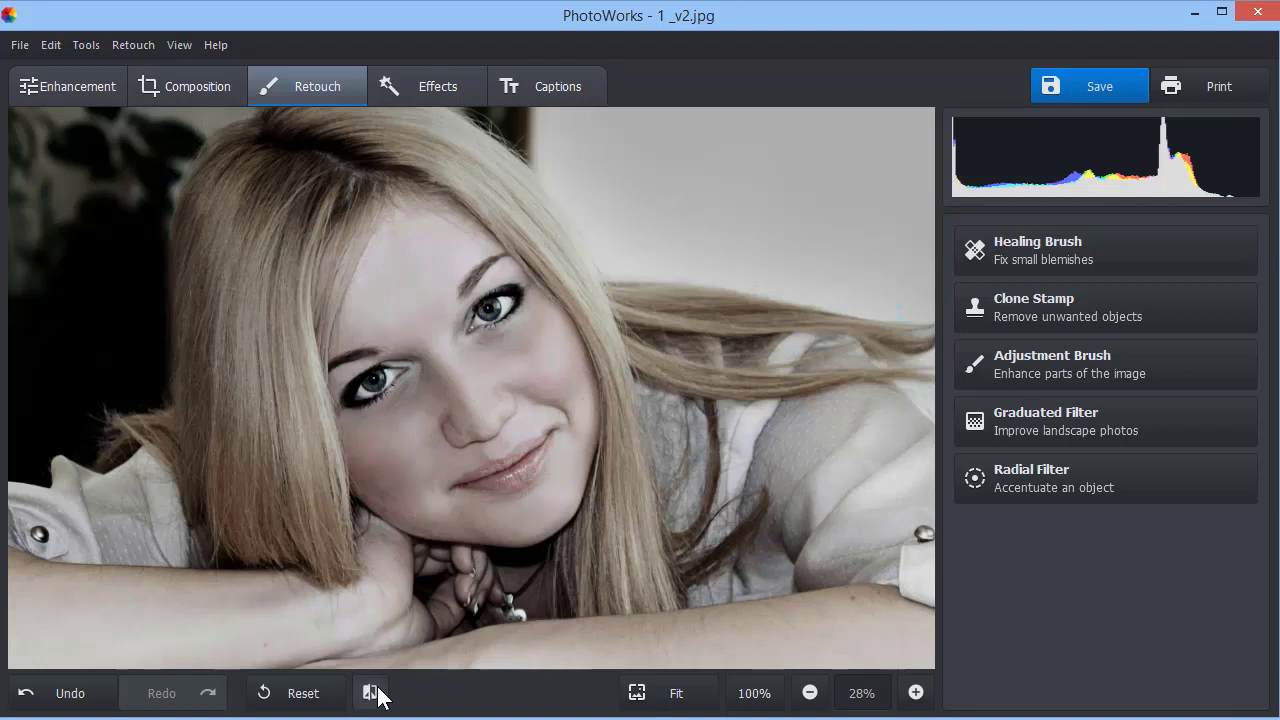
{"action": "left_click", "coordinate": [378, 697]}
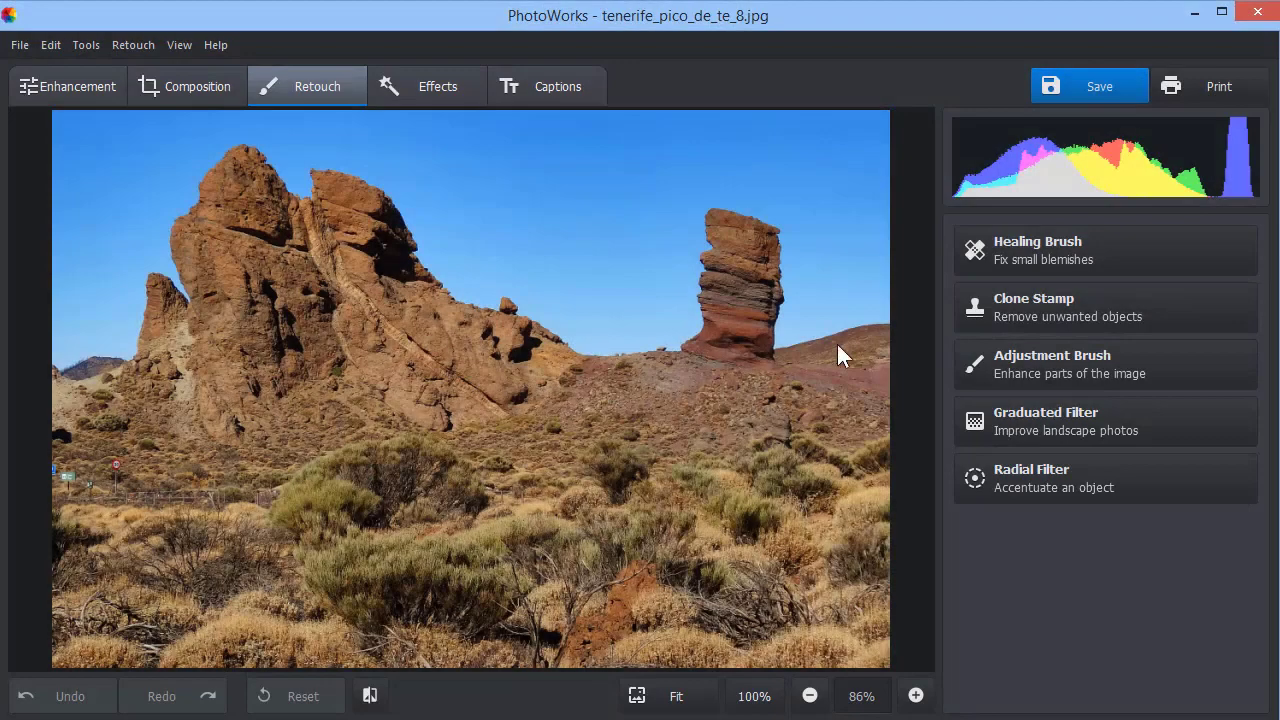
Step: Start an Adjustment Brush at size 33 and paint over the large left rock
{"action": "left_click", "coordinate": [1004, 373]}
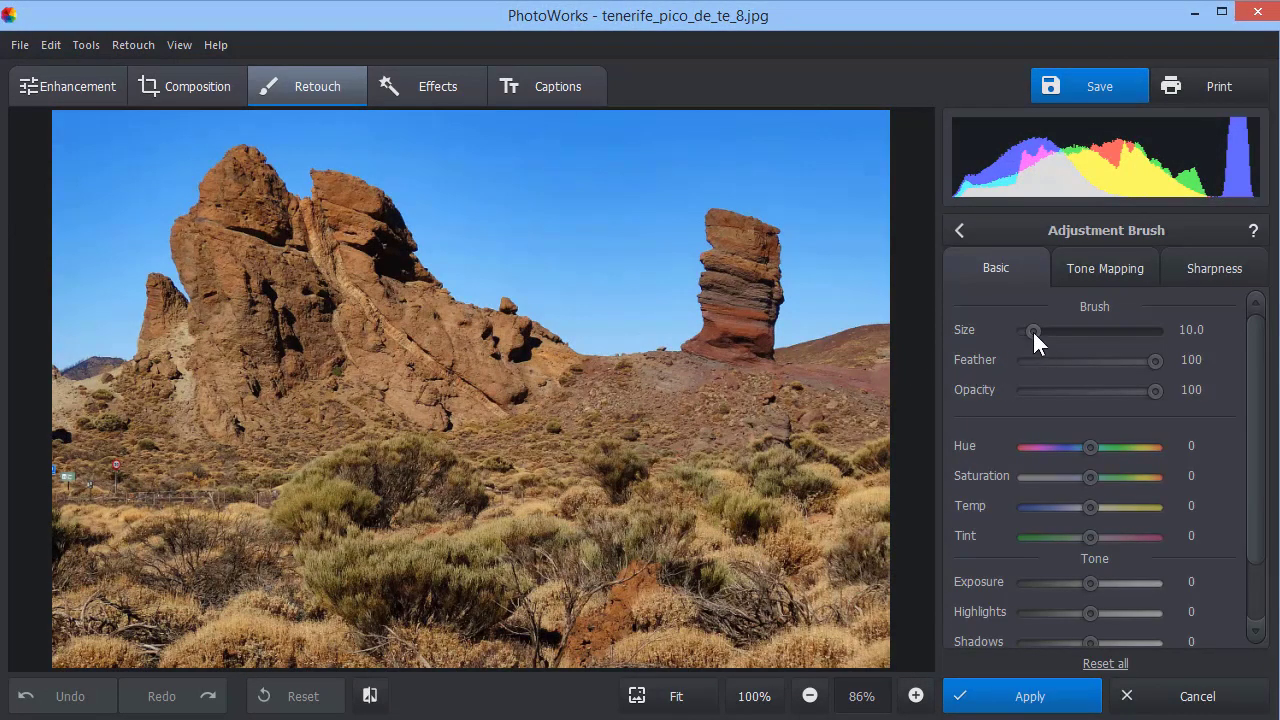
{"action": "left_click_drag", "start_coordinate": [1032, 329], "coordinate": [1060, 332]}
{"action": "mouse_move", "coordinate": [258, 298]}
{"action": "left_mouse_down"}
{"action": "mouse_move", "coordinate": [244, 193]}
{"action": "mouse_move", "coordinate": [245, 290]}
{"action": "mouse_move", "coordinate": [225, 235]}
{"action": "mouse_move", "coordinate": [195, 365]}
{"action": "mouse_move", "coordinate": [283, 415]}
{"action": "mouse_move", "coordinate": [360, 410]}
{"action": "mouse_move", "coordinate": [530, 365]}
{"action": "mouse_move", "coordinate": [340, 200]}
{"action": "mouse_move", "coordinate": [264, 346]}
{"action": "mouse_move", "coordinate": [355, 295]}
{"action": "mouse_move", "coordinate": [391, 349]}
{"action": "mouse_move", "coordinate": [505, 355]}
{"action": "mouse_move", "coordinate": [370, 249]}
{"action": "mouse_move", "coordinate": [514, 357]}
{"action": "mouse_move", "coordinate": [168, 316]}
{"action": "mouse_move", "coordinate": [280, 284]}
{"action": "mouse_move", "coordinate": [262, 213]}
{"action": "mouse_move", "coordinate": [229, 200]}
{"action": "mouse_move", "coordinate": [224, 289]}
{"action": "mouse_move", "coordinate": [273, 303]}
{"action": "left_mouse_up"}
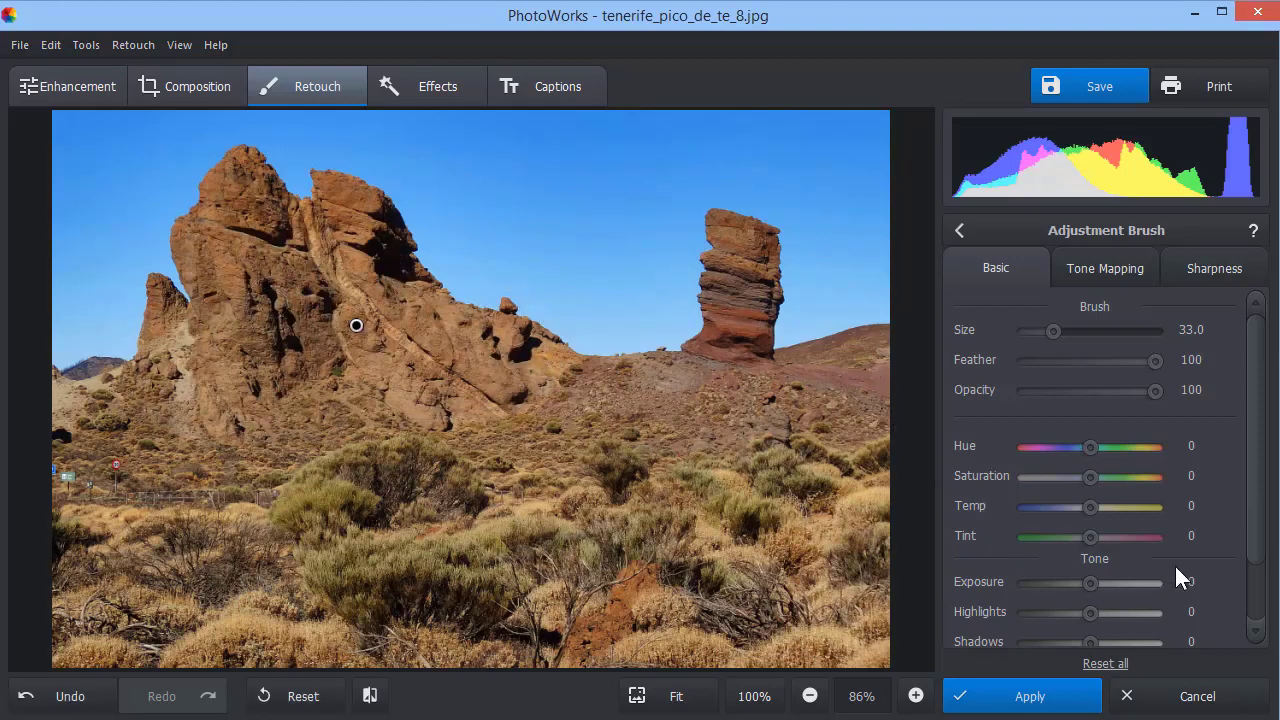
Step: Brighten the brushed left rocks: Exposure 11, slightly raised highlights, Shadows 22, Blacks -19
{"action": "left_click_drag", "start_coordinate": [1257, 534], "coordinate": [1268, 611]}
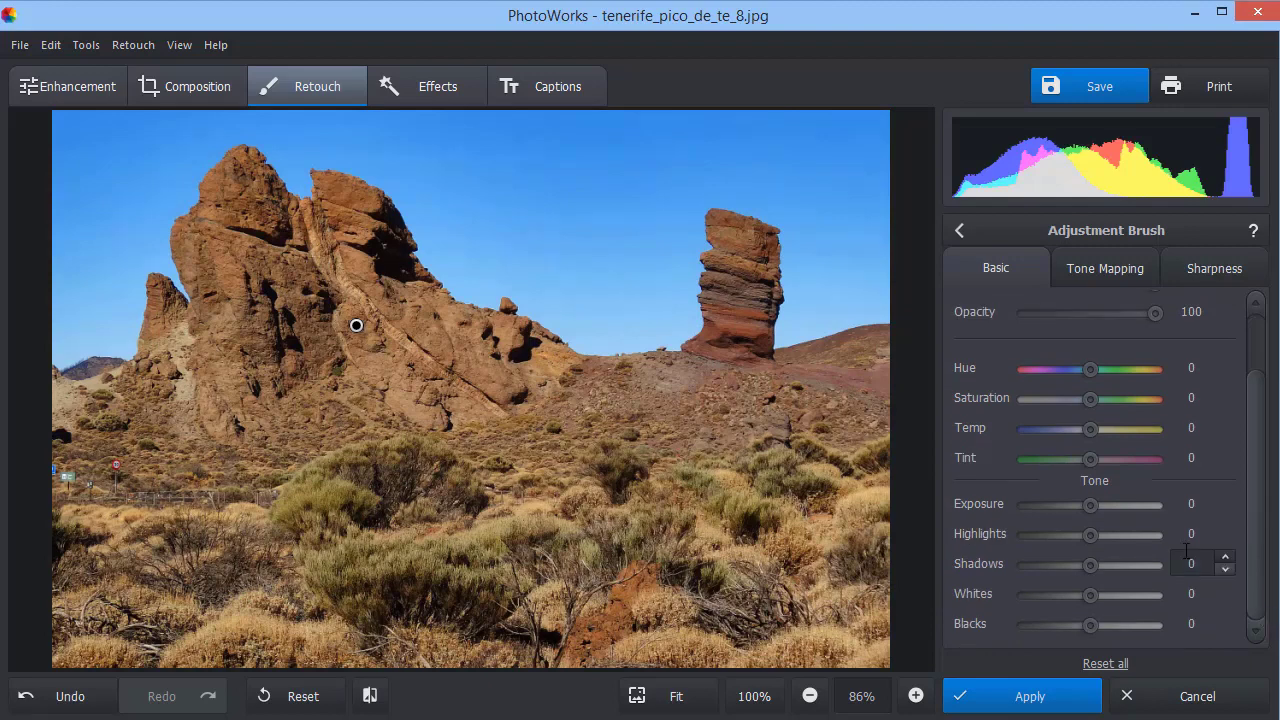
{"action": "left_click", "coordinate": [1095, 505]}
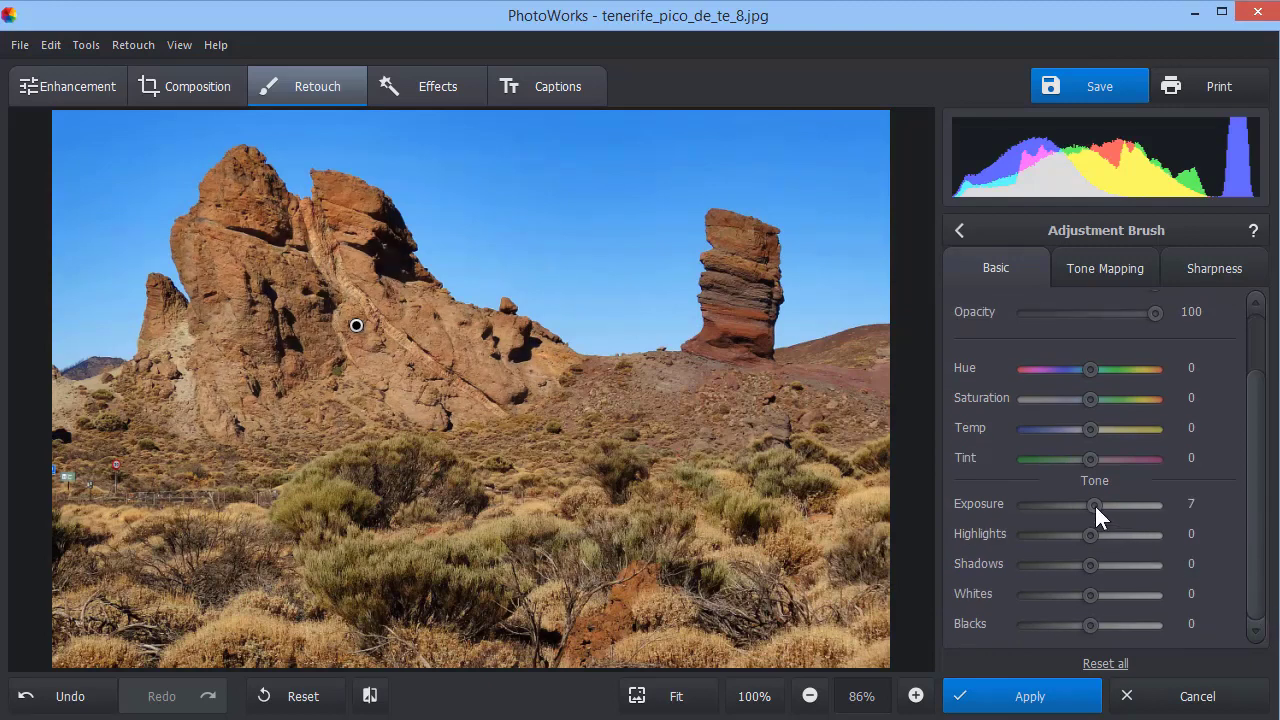
{"action": "left_click_drag", "start_coordinate": [1094, 503], "coordinate": [1096, 502]}
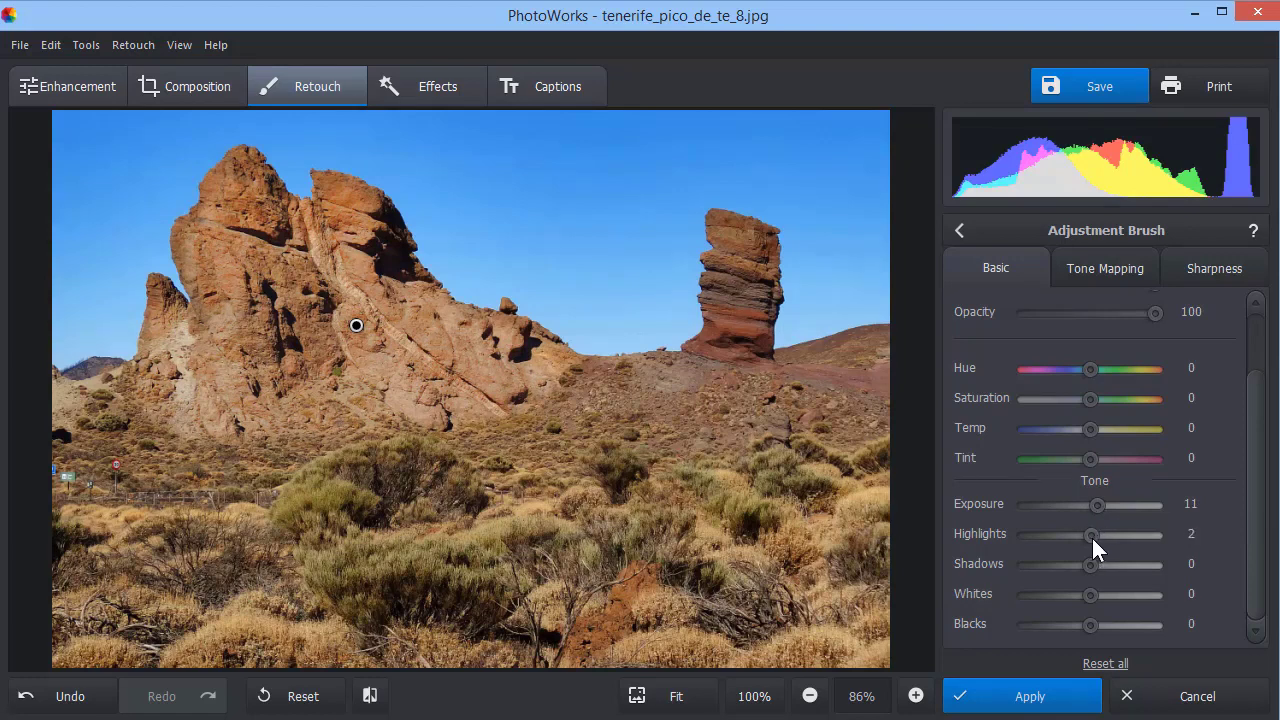
{"action": "mouse_move", "coordinate": [1092, 538]}
{"action": "left_mouse_down"}
{"action": "mouse_move", "coordinate": [1124, 536]}
{"action": "mouse_move", "coordinate": [1054, 531]}
{"action": "mouse_move", "coordinate": [1087, 533]}
{"action": "mouse_move", "coordinate": [1113, 566]}
{"action": "mouse_move", "coordinate": [1103, 561]}
{"action": "left_mouse_up"}
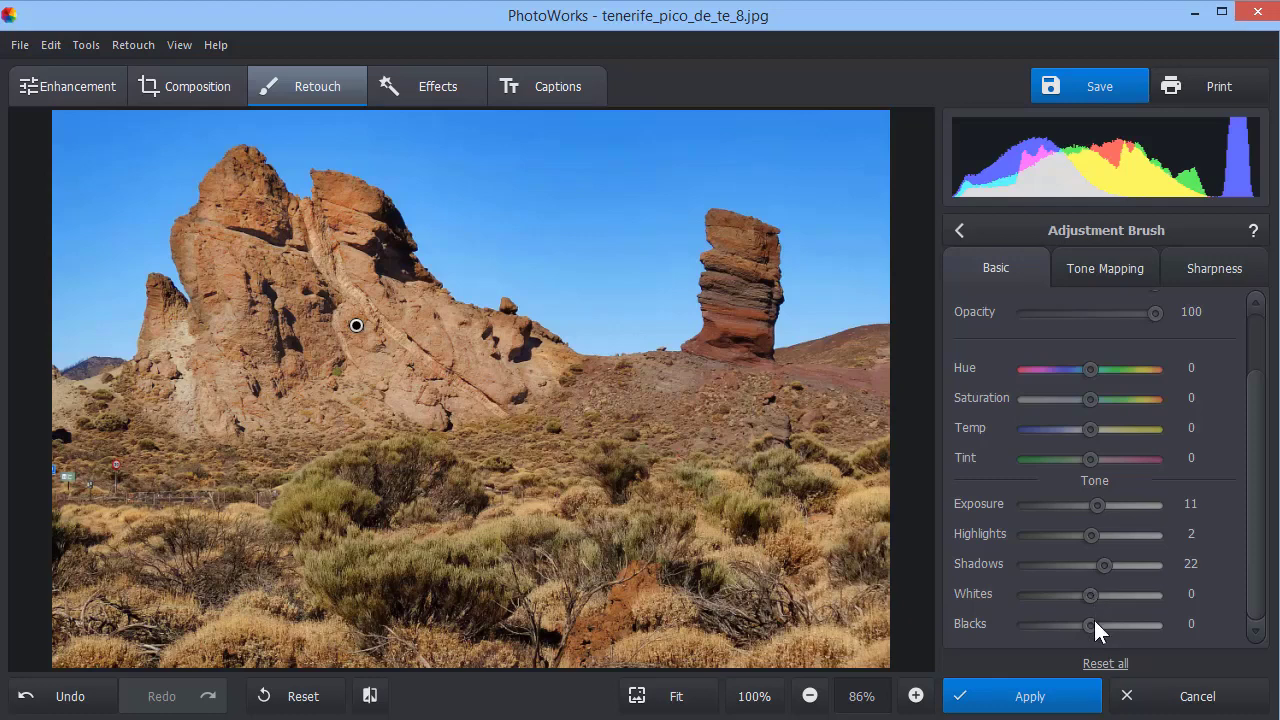
{"action": "mouse_move", "coordinate": [1094, 623]}
{"action": "left_mouse_down"}
{"action": "mouse_move", "coordinate": [1106, 626]}
{"action": "mouse_move", "coordinate": [1082, 630]}
{"action": "left_mouse_up"}
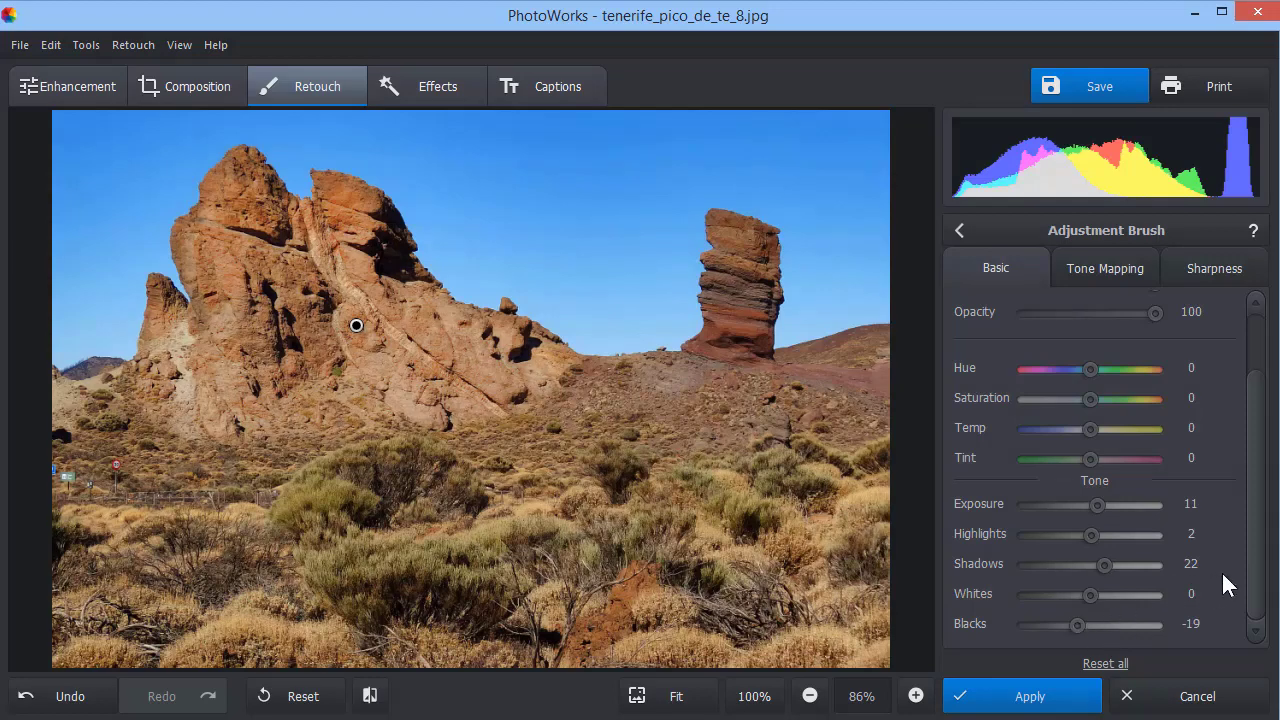
Step: Paint the right rock pillar with a size-14.6 brush and raise its Exposure to 12
{"action": "left_click_drag", "start_coordinate": [1251, 571], "coordinate": [1250, 506]}
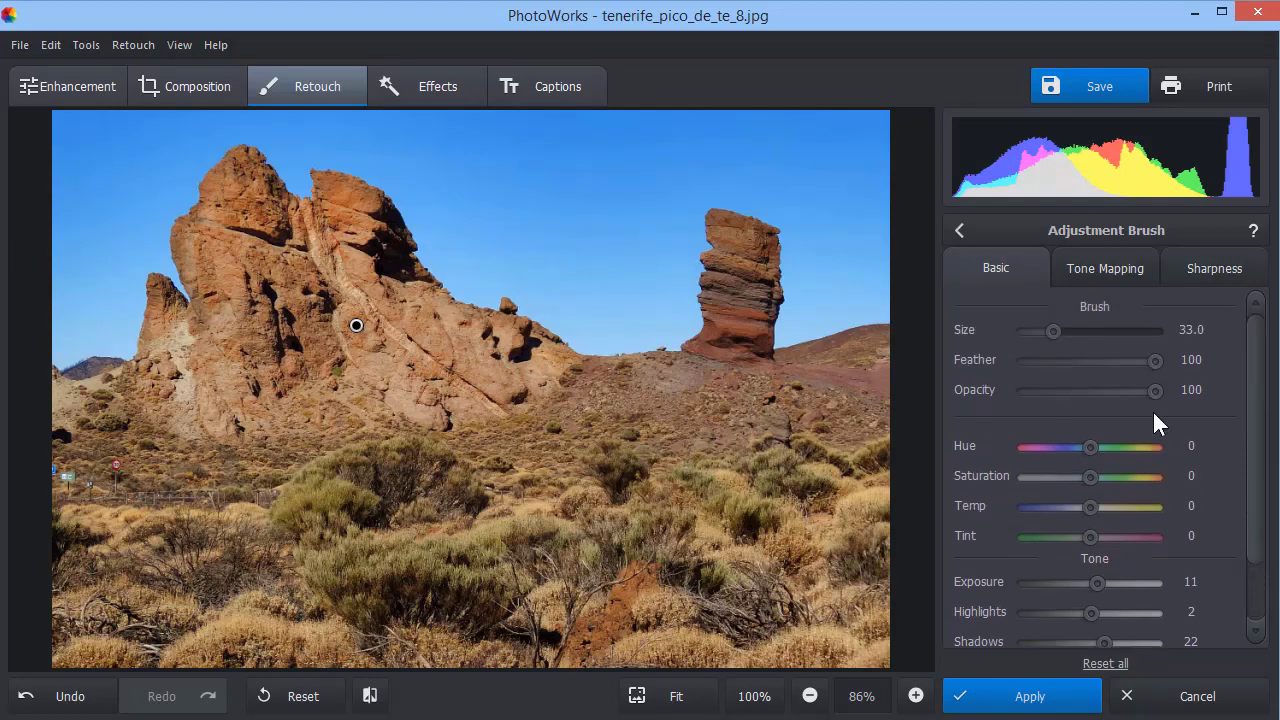
{"action": "left_click_drag", "start_coordinate": [1052, 331], "coordinate": [1044, 329]}
{"action": "mouse_move", "coordinate": [732, 234]}
{"action": "left_mouse_down"}
{"action": "mouse_move", "coordinate": [768, 244]}
{"action": "mouse_move", "coordinate": [724, 228]}
{"action": "mouse_move", "coordinate": [716, 341]}
{"action": "mouse_move", "coordinate": [757, 347]}
{"action": "mouse_move", "coordinate": [765, 271]}
{"action": "mouse_move", "coordinate": [763, 311]}
{"action": "mouse_move", "coordinate": [736, 333]}
{"action": "mouse_move", "coordinate": [717, 287]}
{"action": "mouse_move", "coordinate": [741, 303]}
{"action": "mouse_move", "coordinate": [739, 324]}
{"action": "mouse_move", "coordinate": [751, 246]}
{"action": "mouse_move", "coordinate": [728, 341]}
{"action": "mouse_move", "coordinate": [702, 348]}
{"action": "mouse_move", "coordinate": [747, 347]}
{"action": "left_mouse_up"}
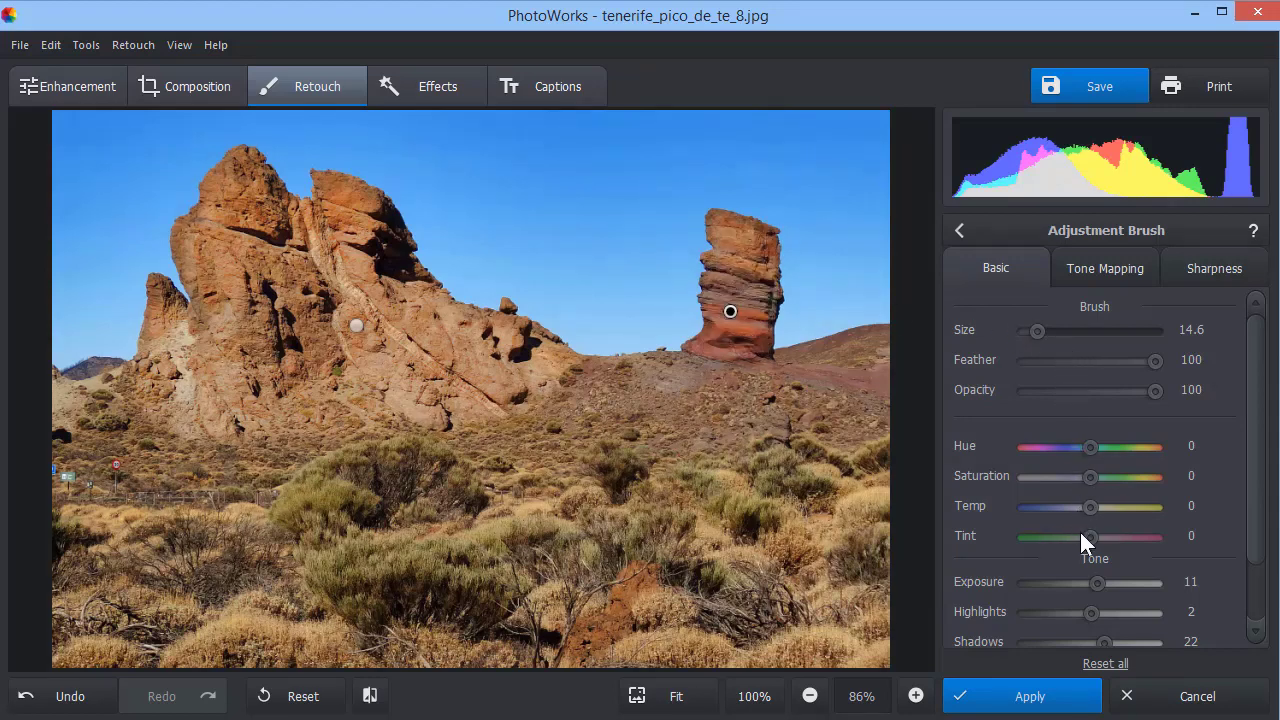
{"action": "left_click_drag", "start_coordinate": [1097, 583], "coordinate": [1097, 583]}
Step: Apply the rock brightening and toggle before/after to compare with the original darker rocks
{"action": "left_click", "coordinate": [996, 696]}
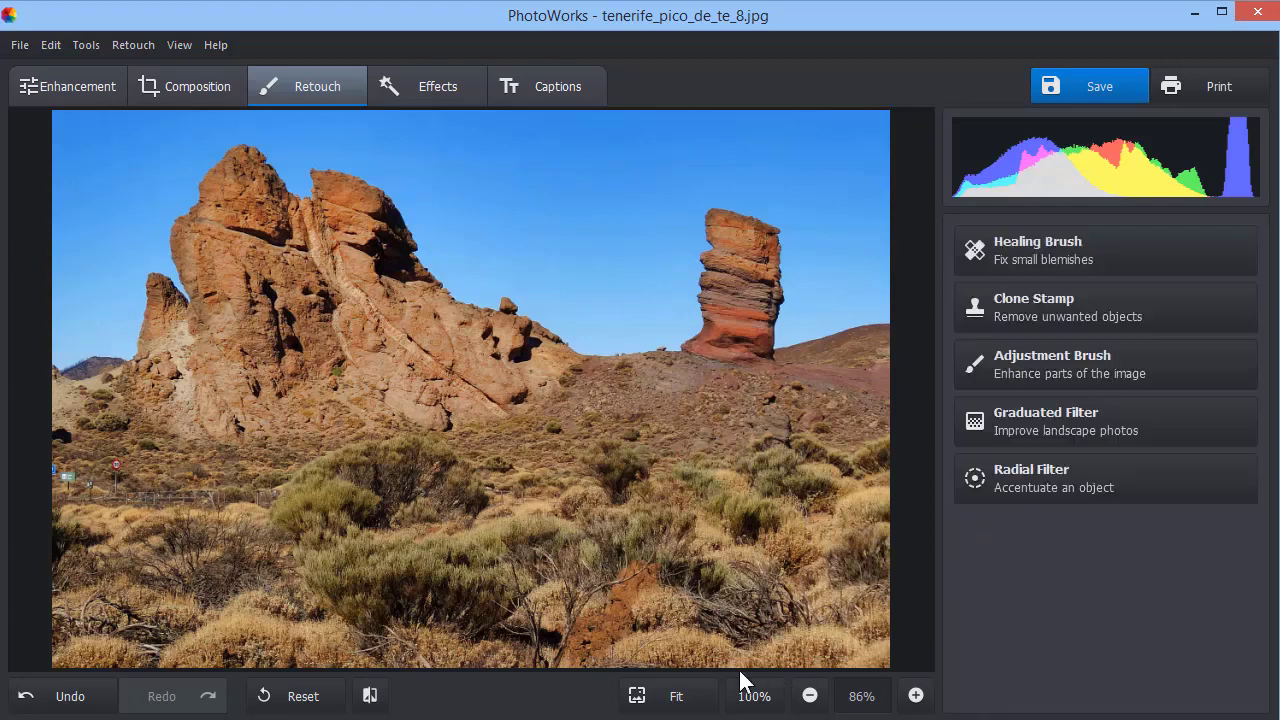
{"action": "left_click", "coordinate": [370, 696]}
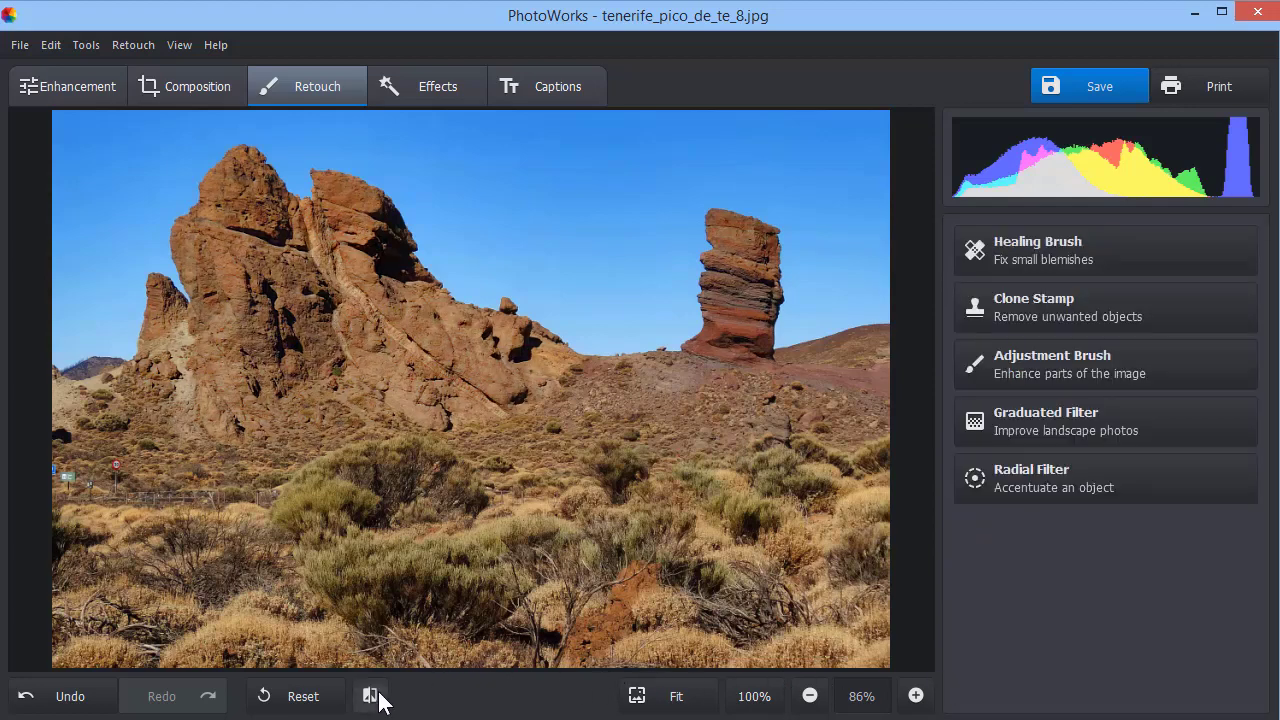
{"action": "left_click", "coordinate": [370, 696]}
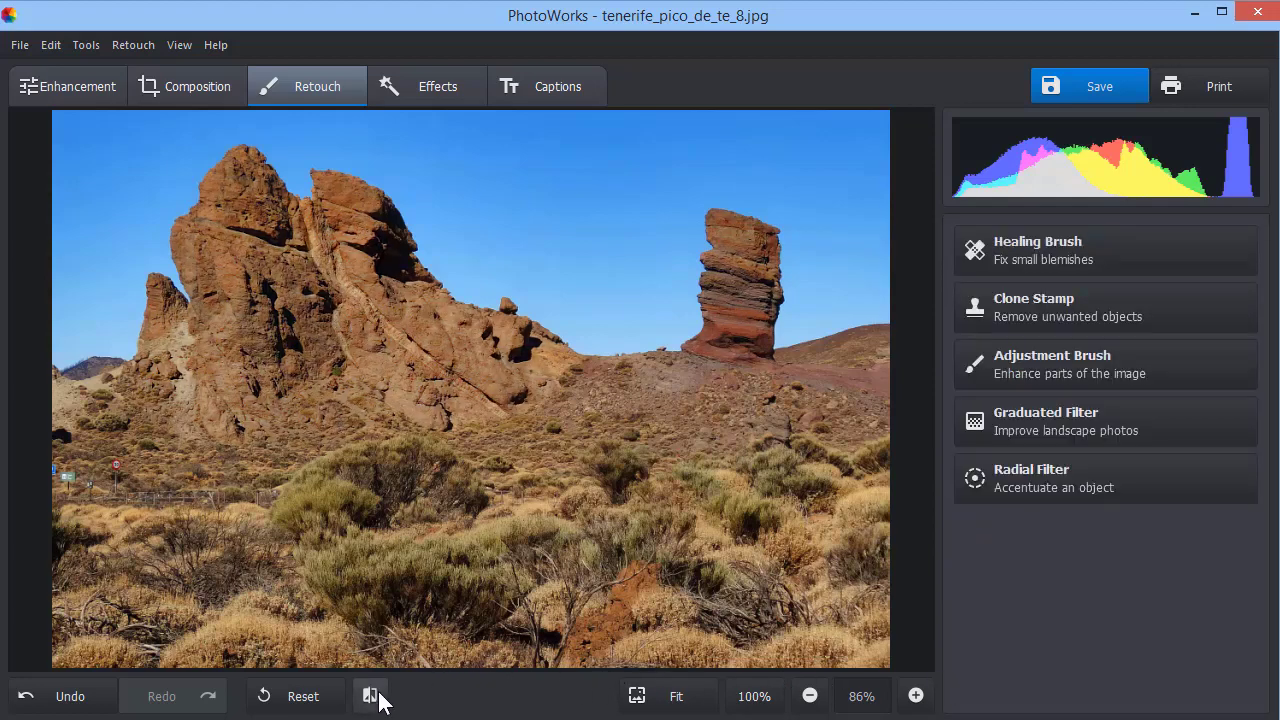